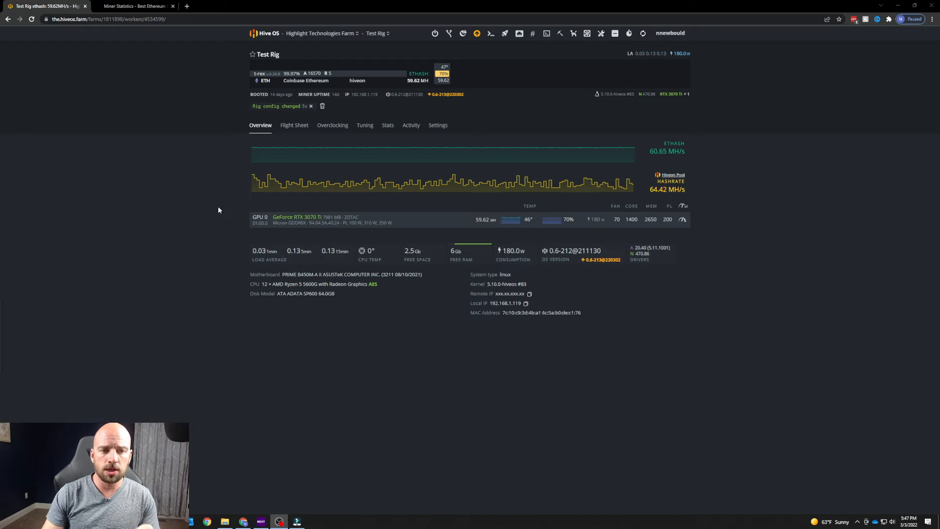
Clear the Test Rig's config-change notification and open its Hashrate Watchdog settings.
click(322, 106)
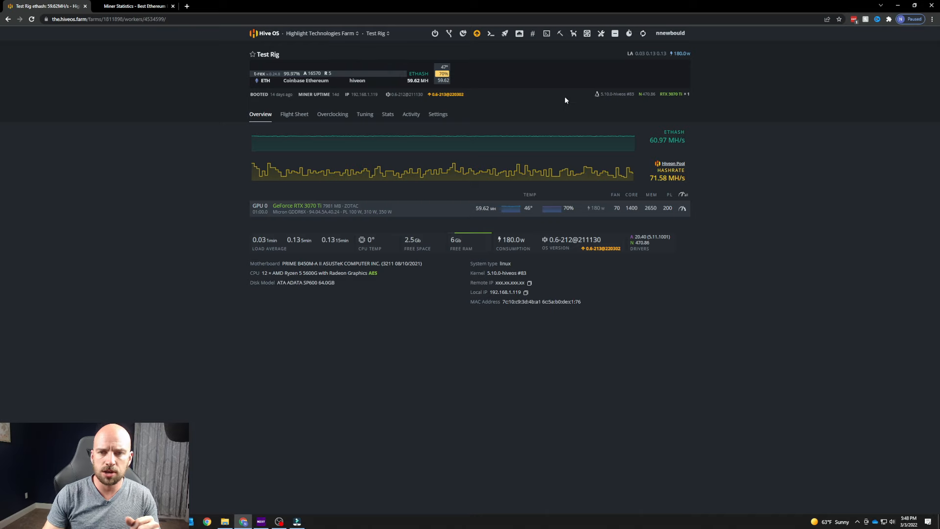
click(573, 35)
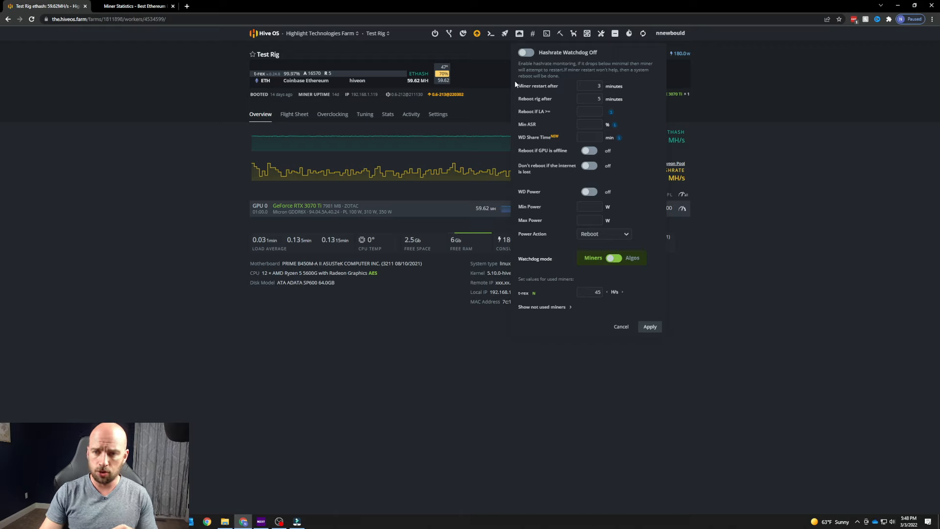
In the Test Rig's watchdog settings, set the miner restart delay to 2 minutes and the load-average reboot threshold to 25.
drag(522, 88, 558, 90)
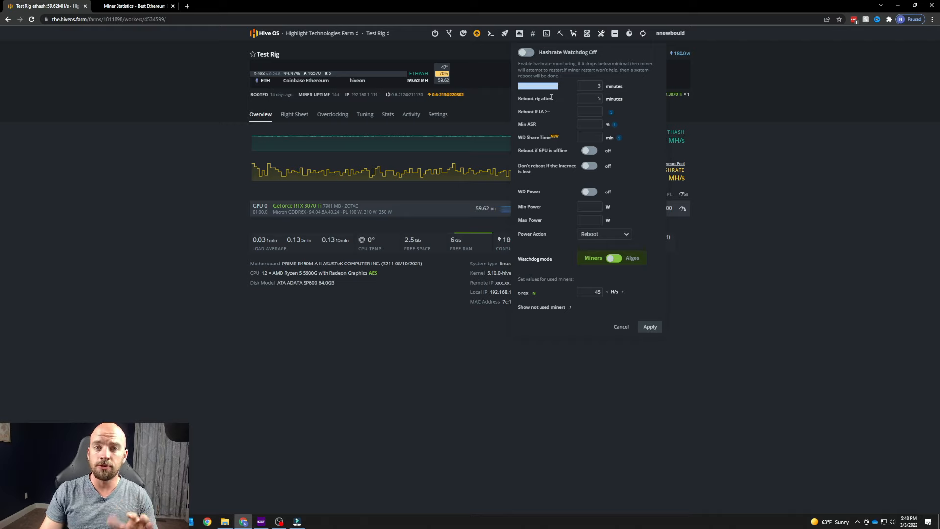
click(556, 92)
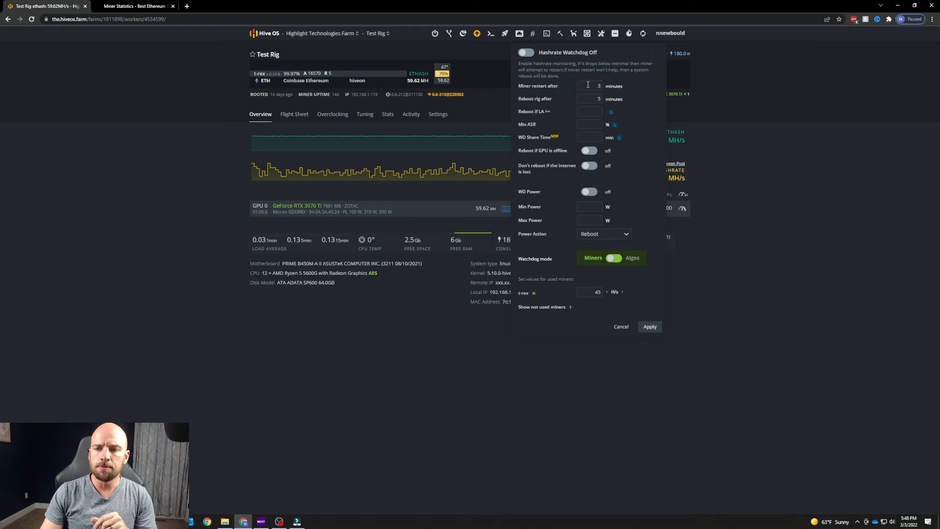
drag(587, 85, 612, 89)
text(2)
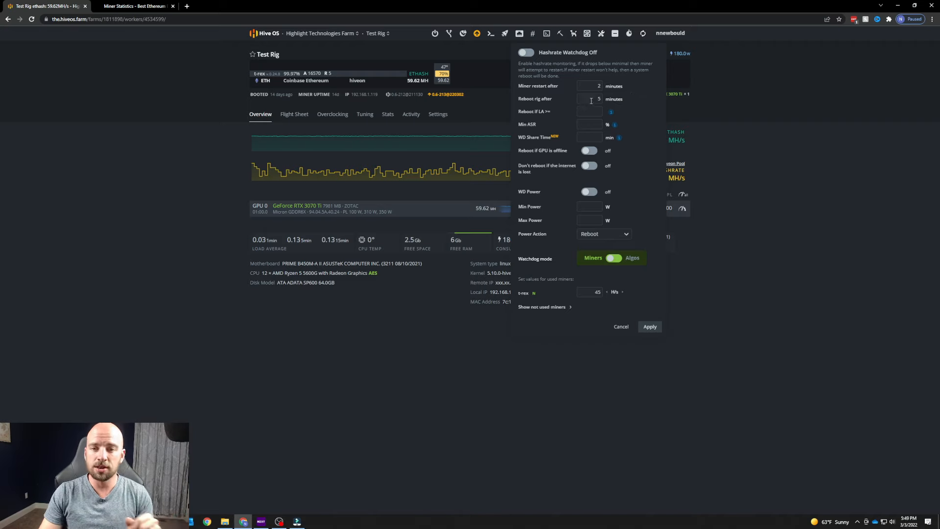
drag(590, 100, 638, 103)
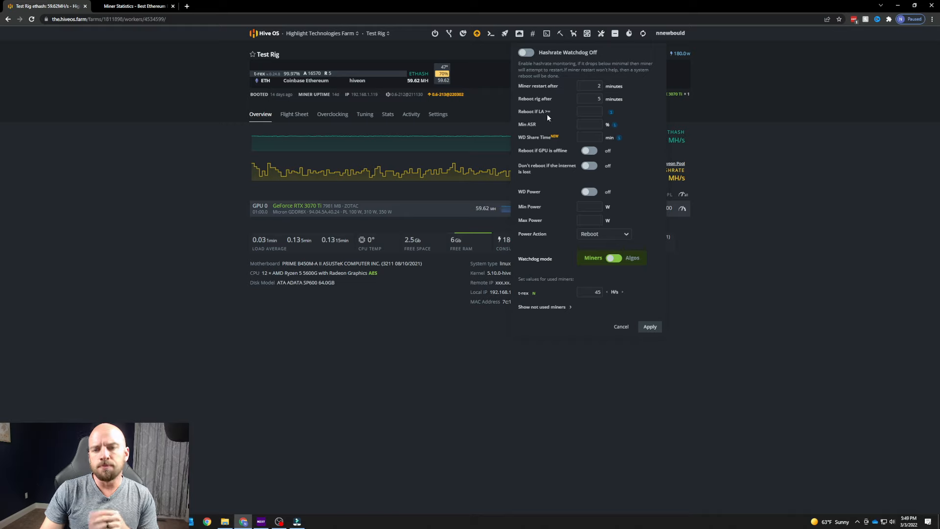
mouse_move(611, 113)
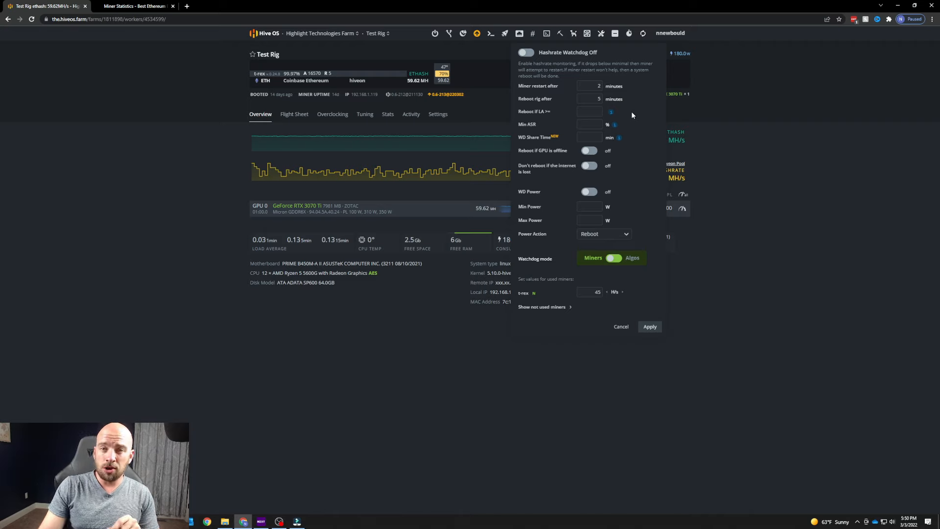
click(594, 112)
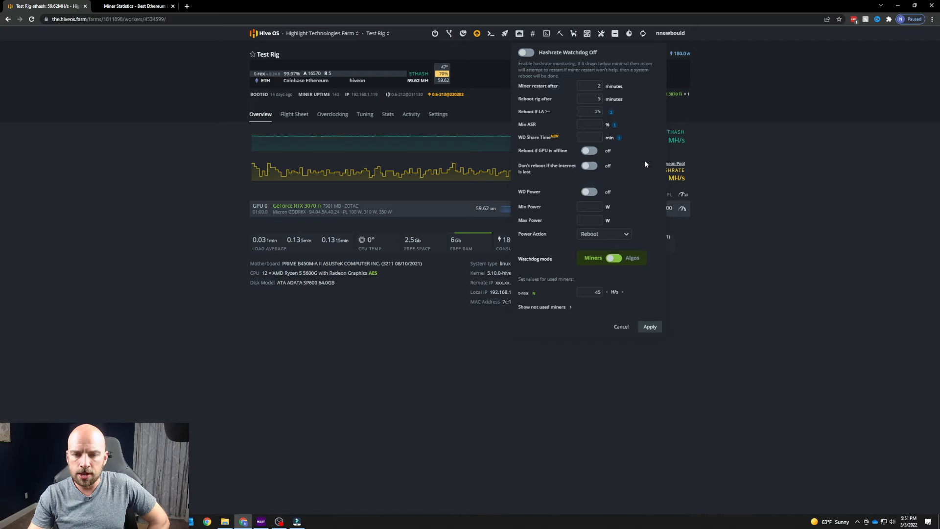
Examine the watchdog's Power Action options and the minimum hashrate entry for the t-rex miner.
click(613, 237)
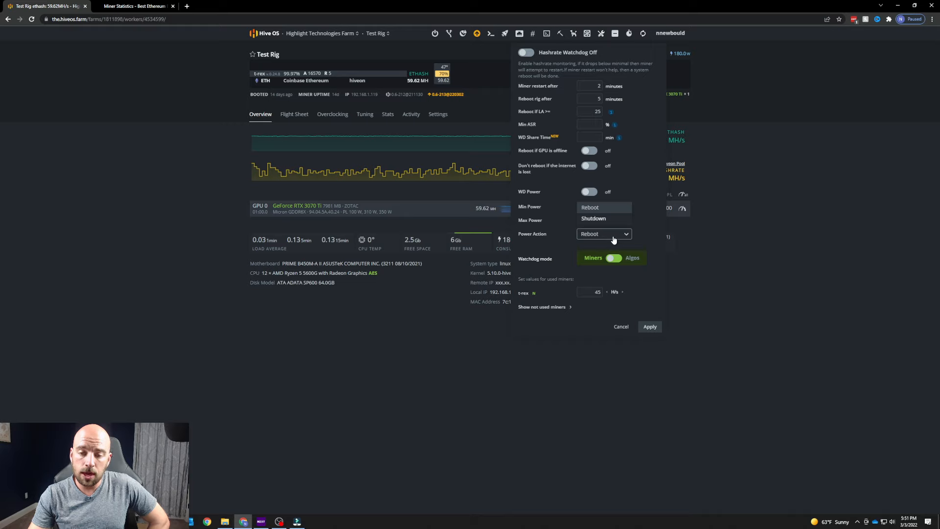
click(613, 238)
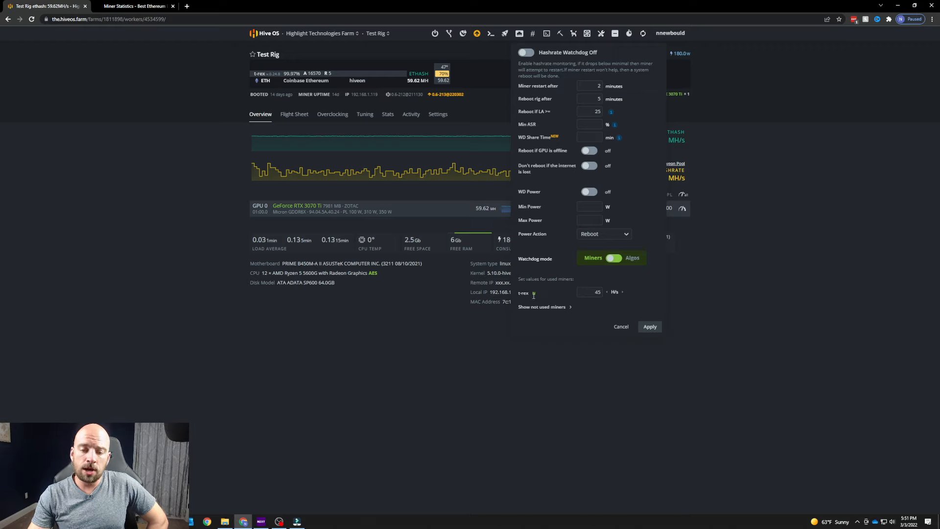
drag(535, 294, 522, 295)
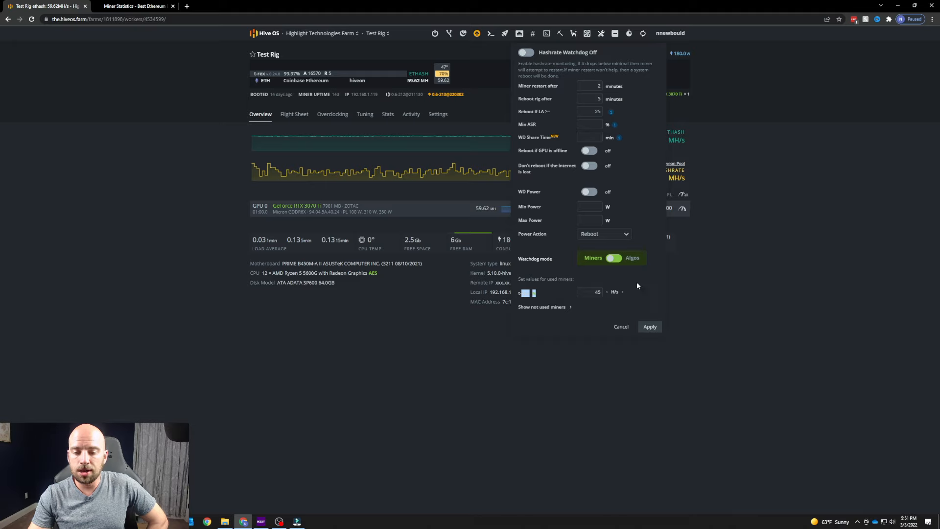
click(644, 293)
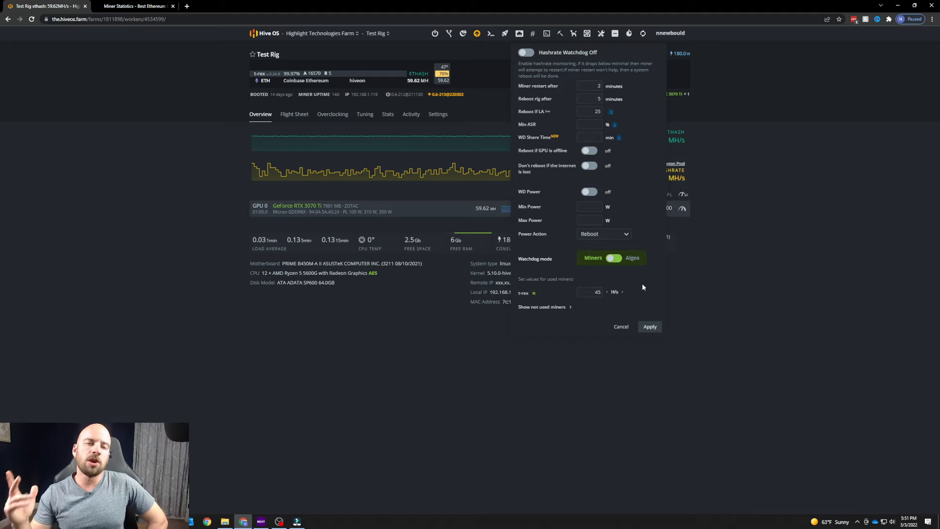
drag(548, 290, 493, 296)
click(553, 296)
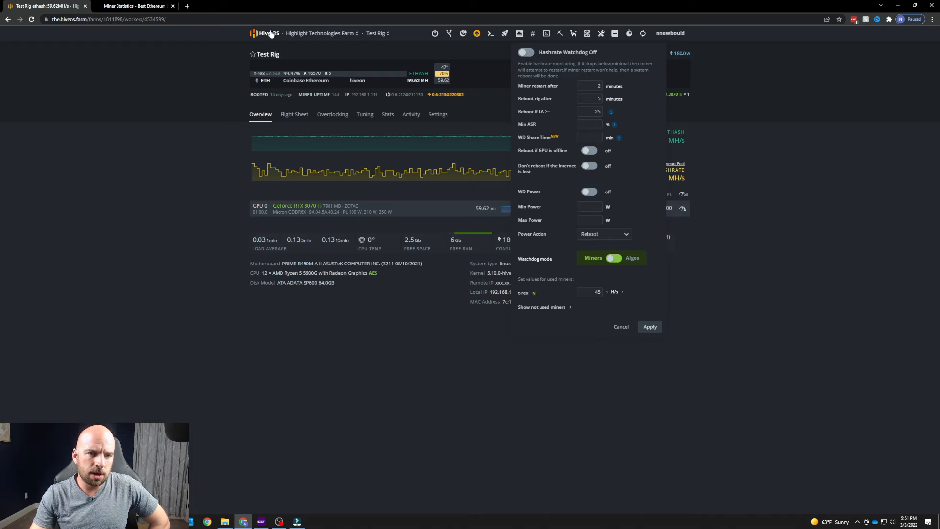
Open the Mixed Rig from the farm's worker list and view its Hashrate Watchdog settings.
click(320, 33)
click(327, 34)
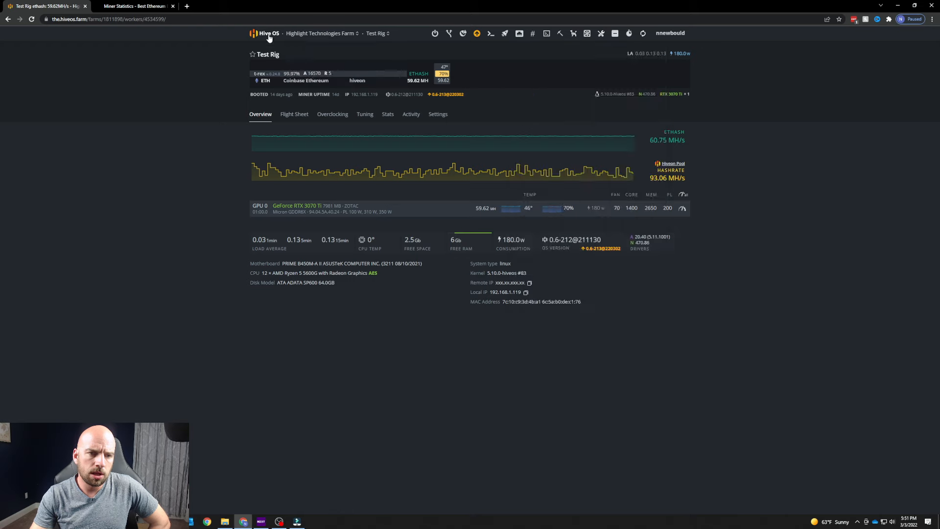
click(287, 134)
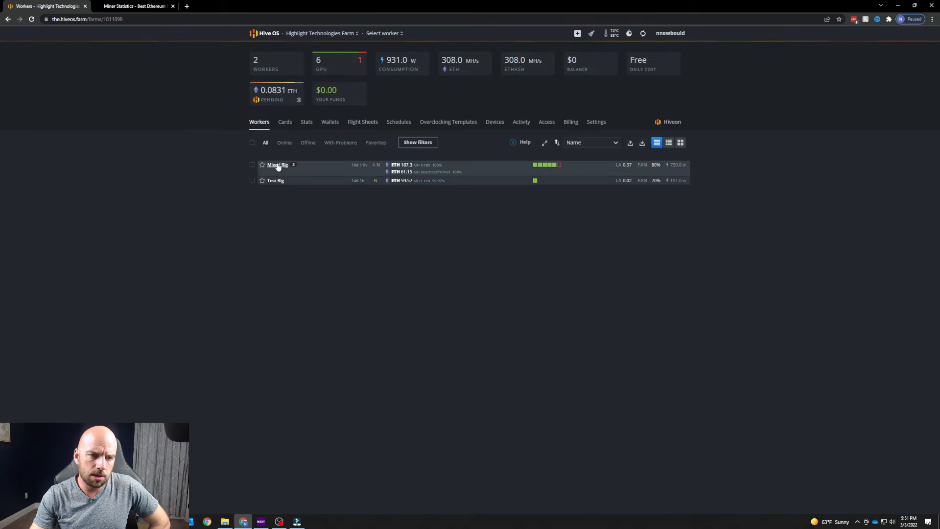
click(274, 165)
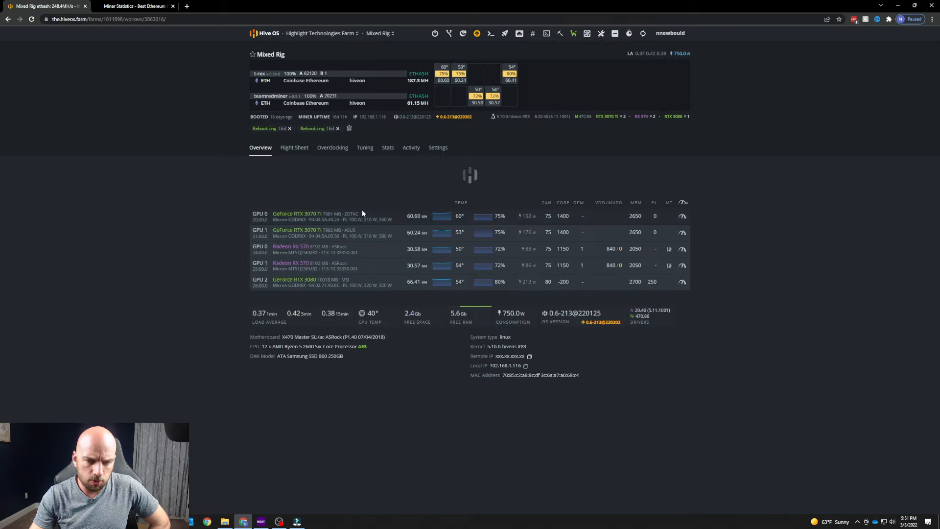
click(573, 34)
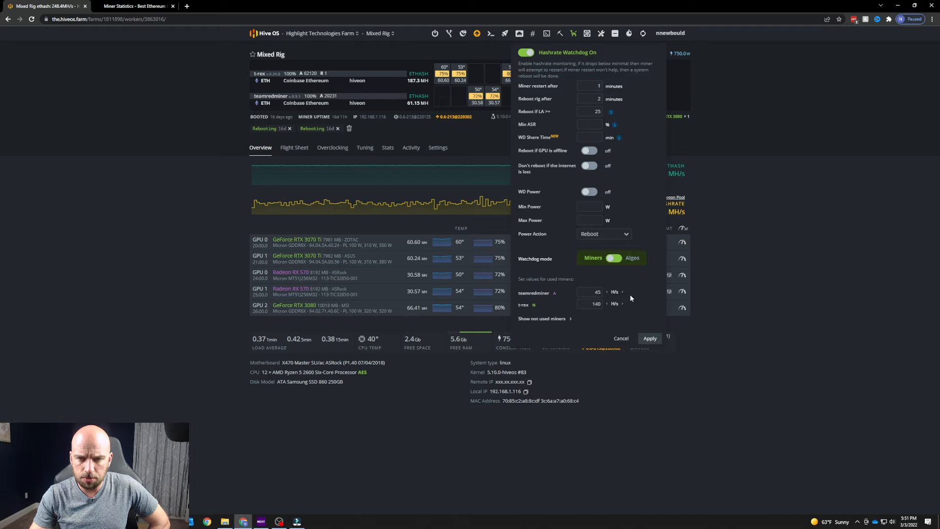
Return to the Test Rig, reopen its Hashrate Watchdog settings and check the t-rex minimum hashrate and its unit.
click(271, 33)
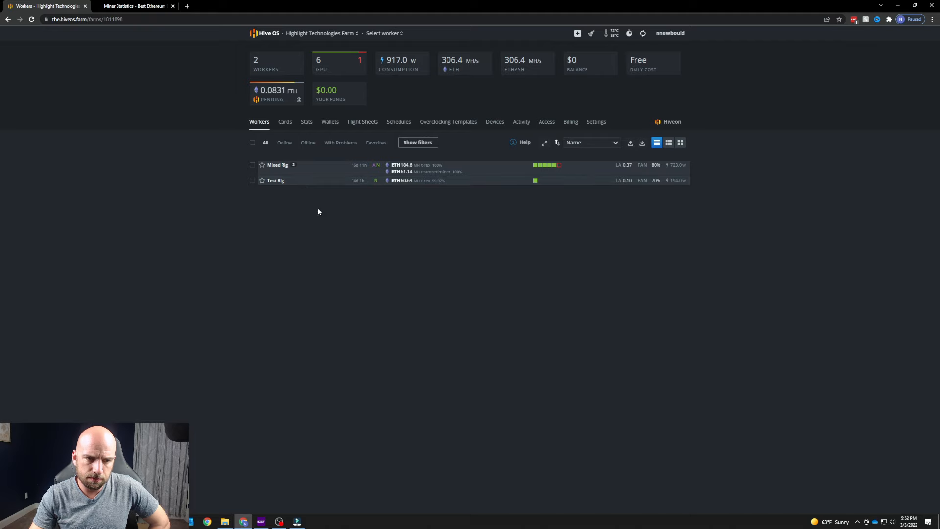
click(273, 180)
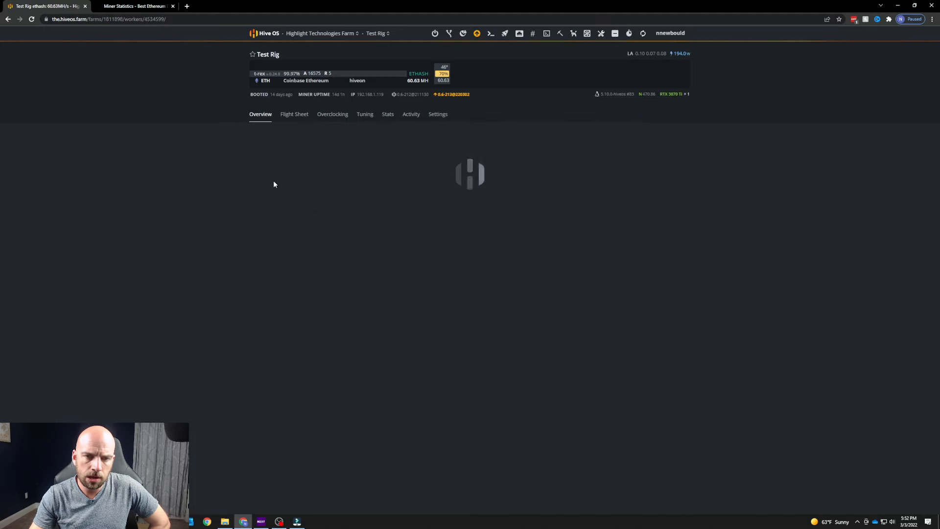
click(579, 33)
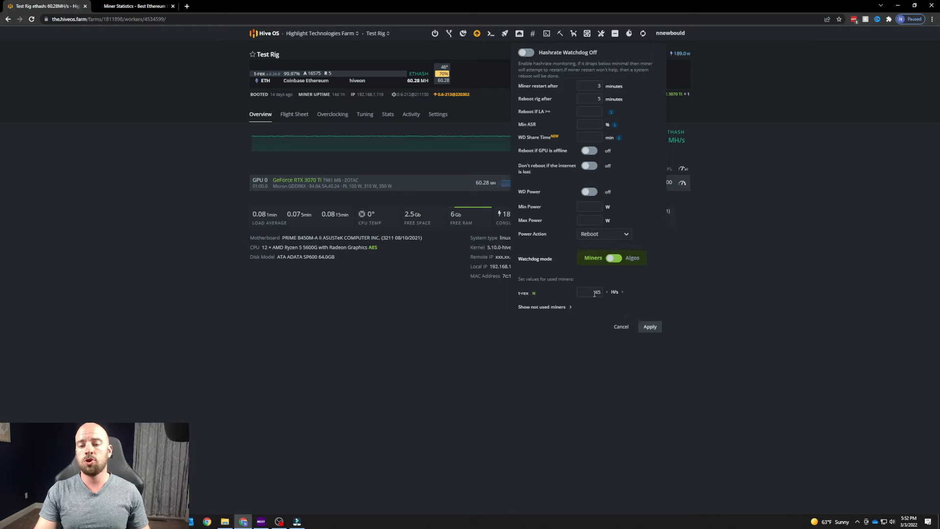
double_click(606, 292)
click(647, 290)
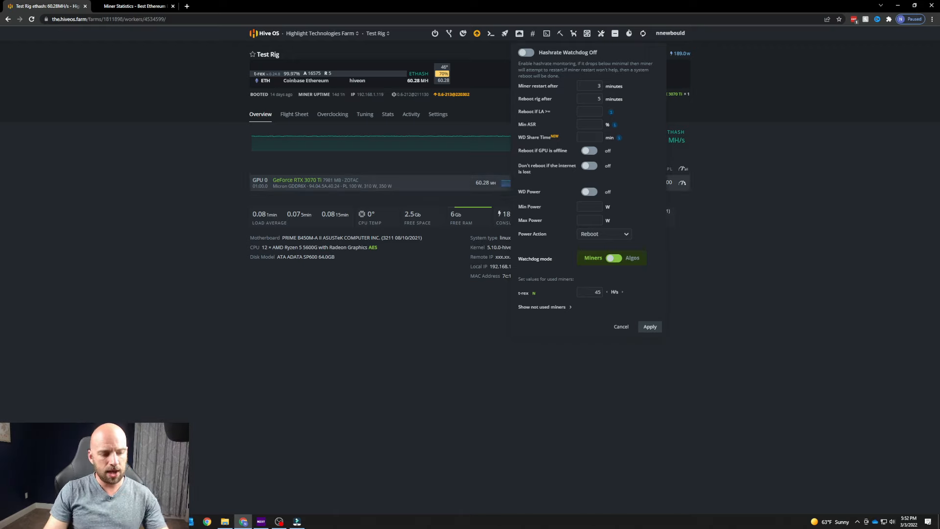
Open Calculator, place it beside the watchdog settings and multiply 60 by 5 for the total hashrate of five cards.
key(super)
text(calc)
key(Return)
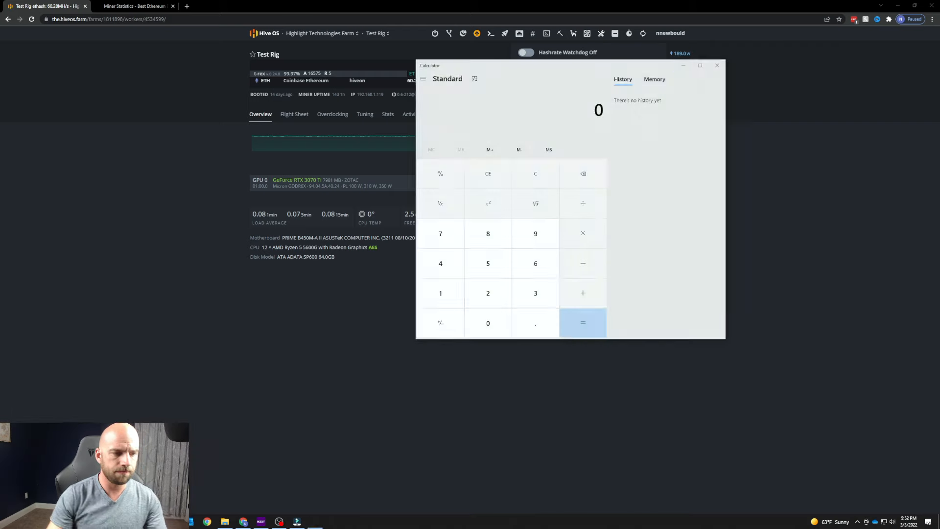
drag(507, 66, 215, 214)
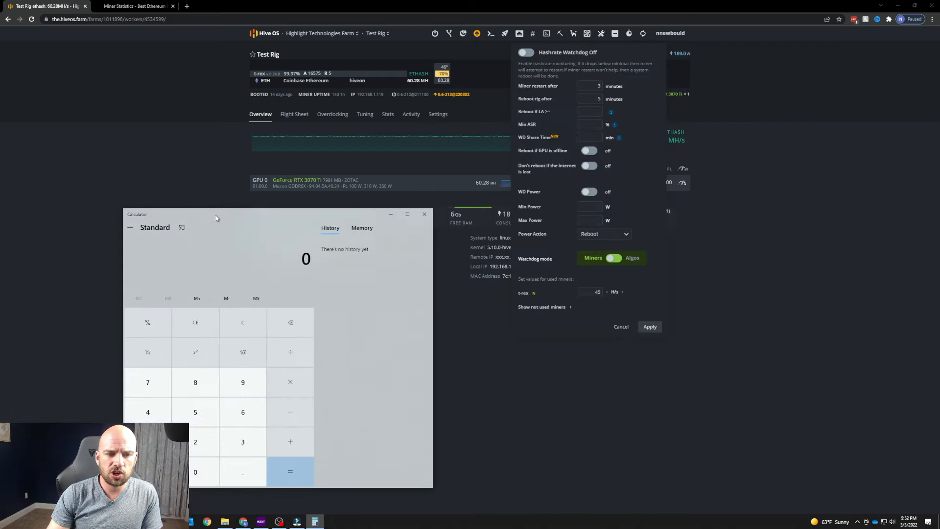
click(261, 401)
click(195, 471)
click(290, 387)
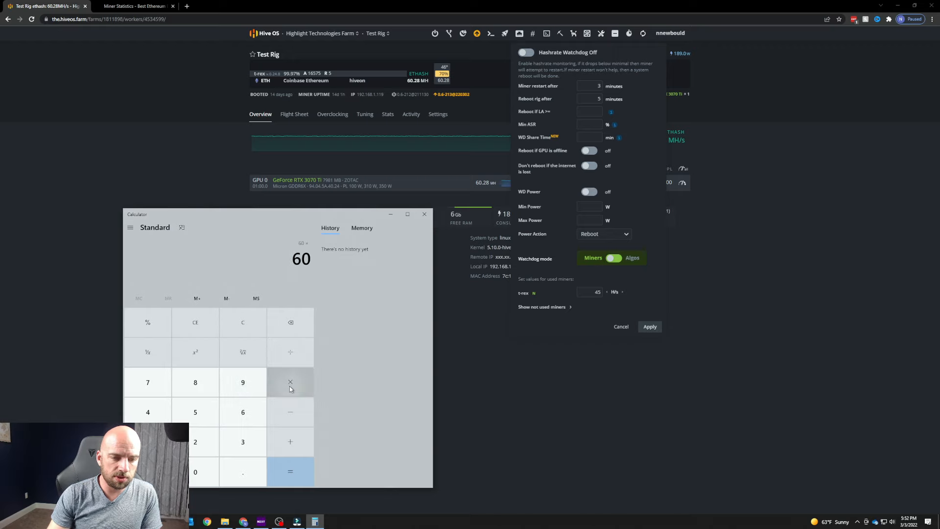
click(206, 411)
click(290, 471)
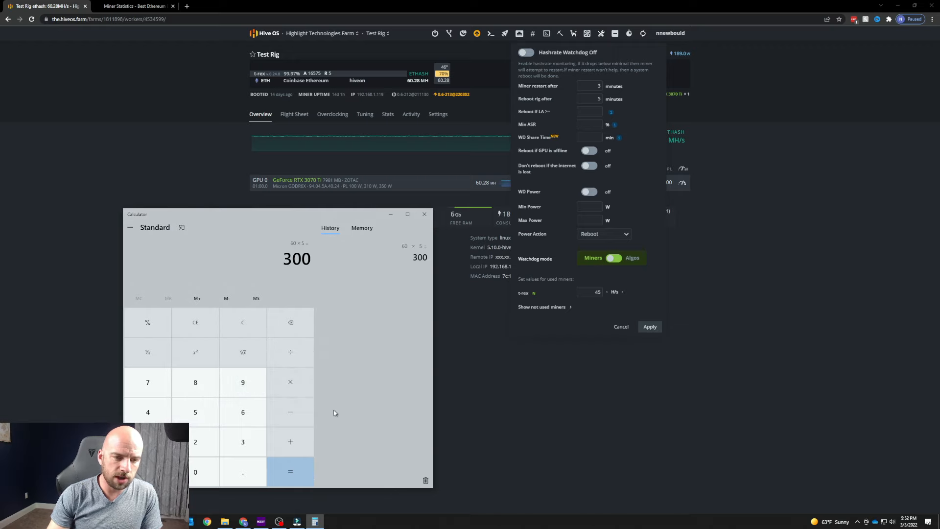
drag(291, 224, 198, 192)
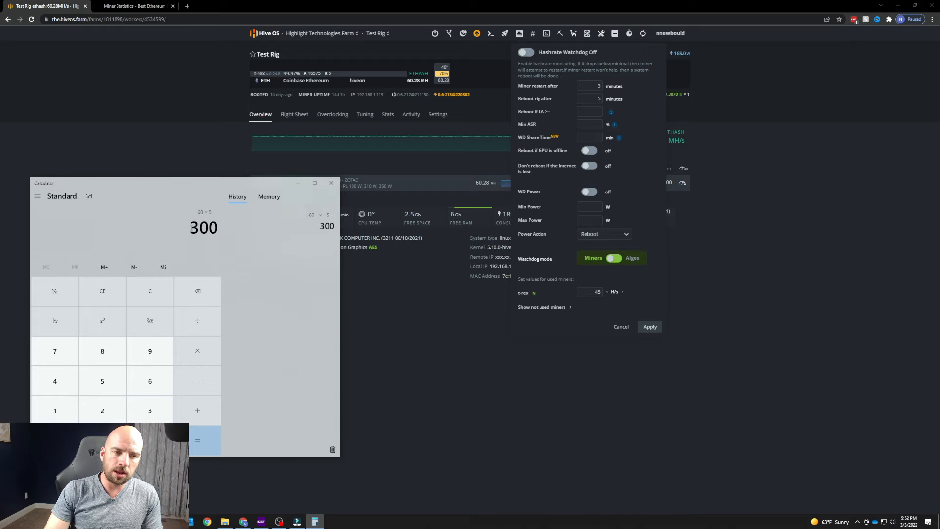
key(ctrl+c)
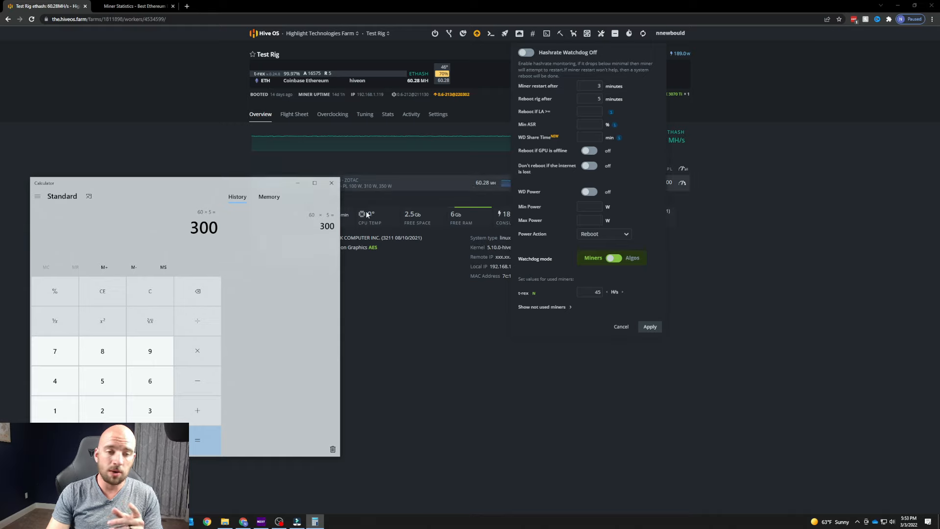
Subtract 60 from the 300 total in Calculator, and close Calculator.
click(210, 377)
click(150, 380)
click(102, 439)
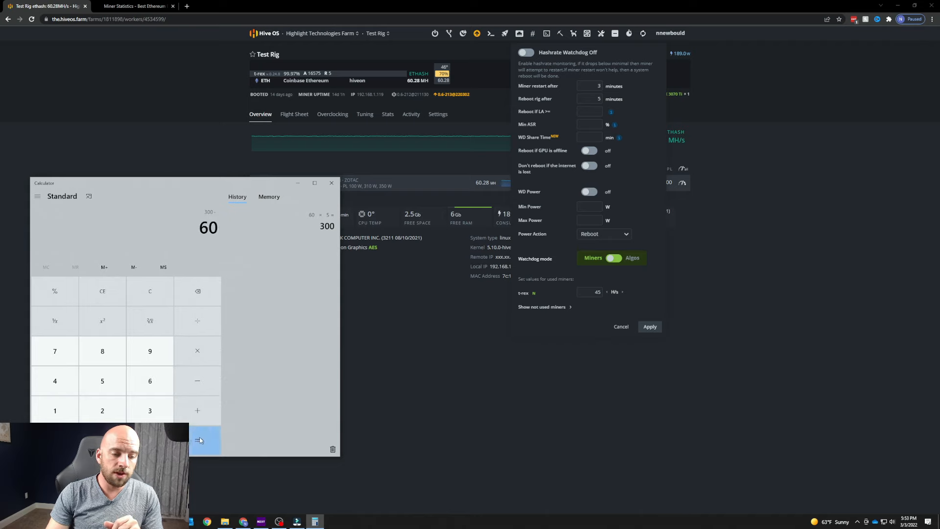
click(197, 439)
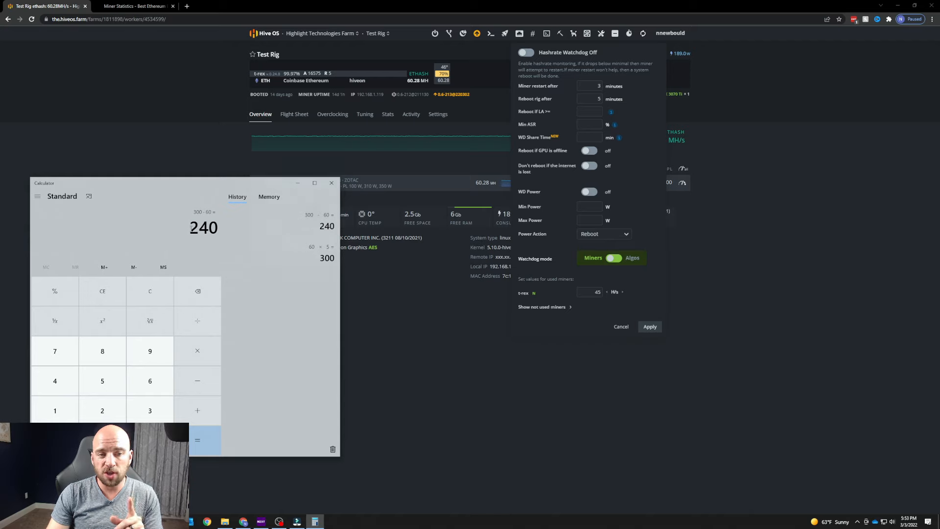
drag(191, 231, 220, 232)
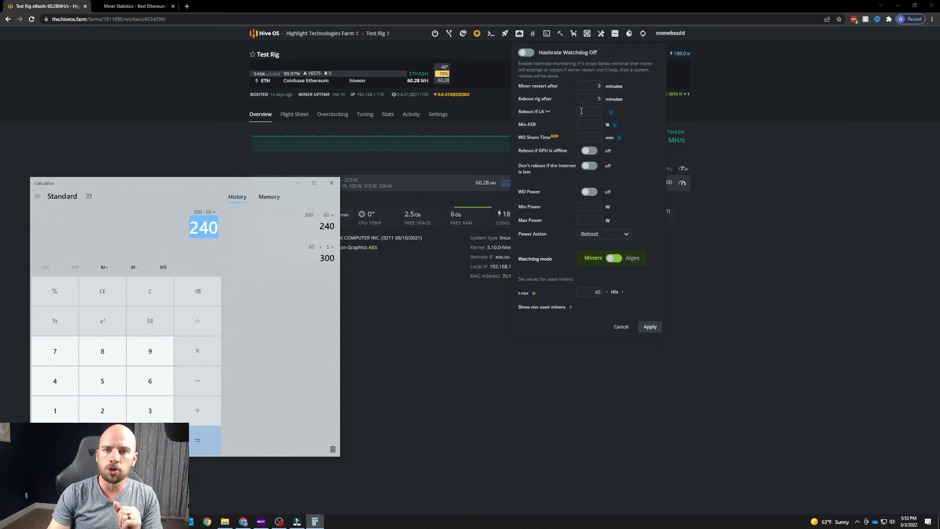
click(332, 183)
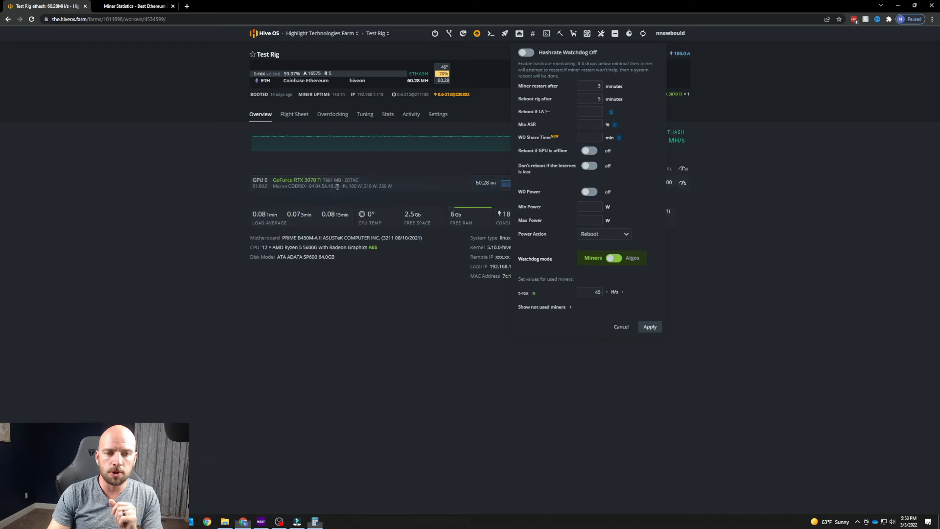
Expand the unused miners in the Test Rig's watchdog settings and look through their minimum hashrate entries.
double_click(596, 292)
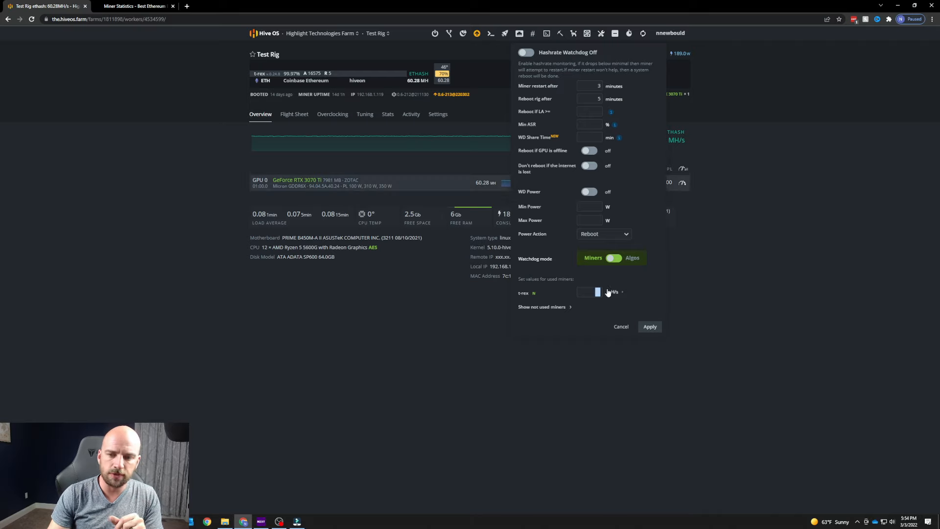
click(589, 291)
scroll(631, 299, down, 3)
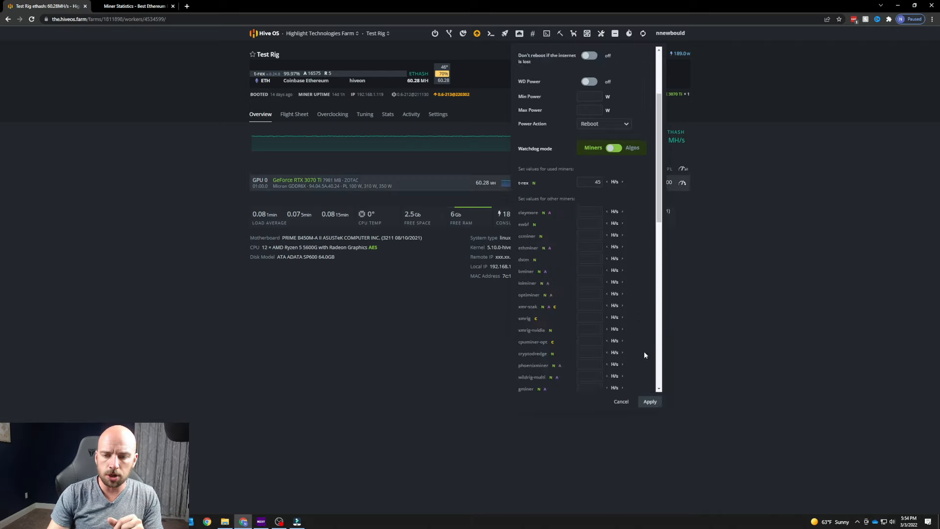
scroll(644, 350, up, 3)
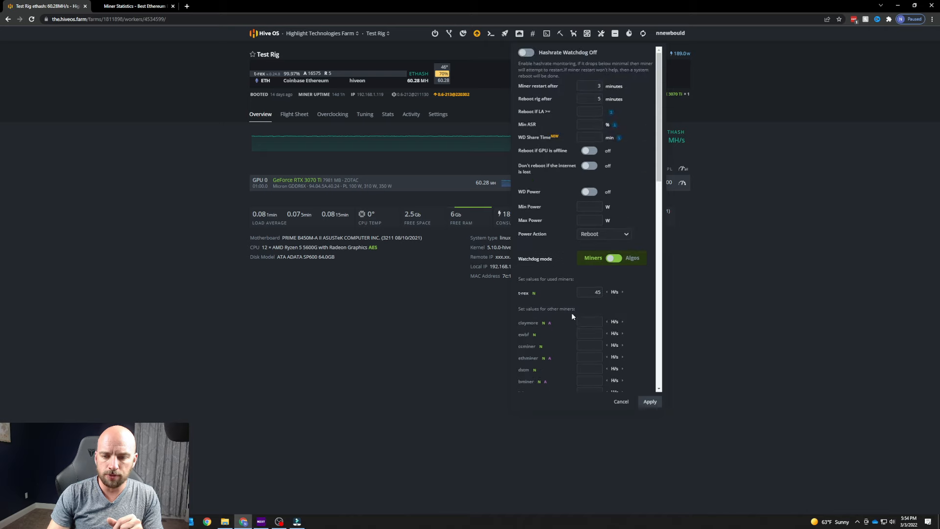
scroll(641, 305, down, 12)
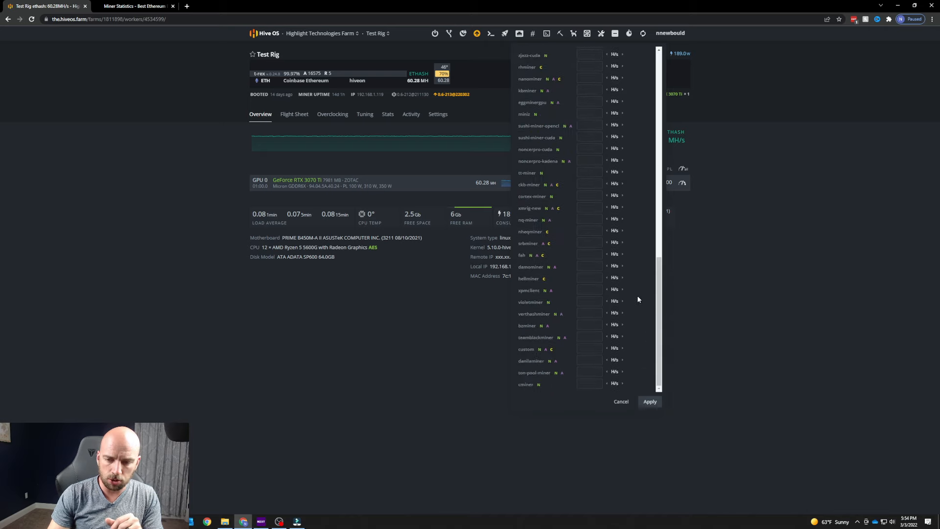
Set the Test Rig watchdog's load-average reboot threshold to 25, apply the settings and clear the rig's config-change message.
scroll(637, 301, up, 12)
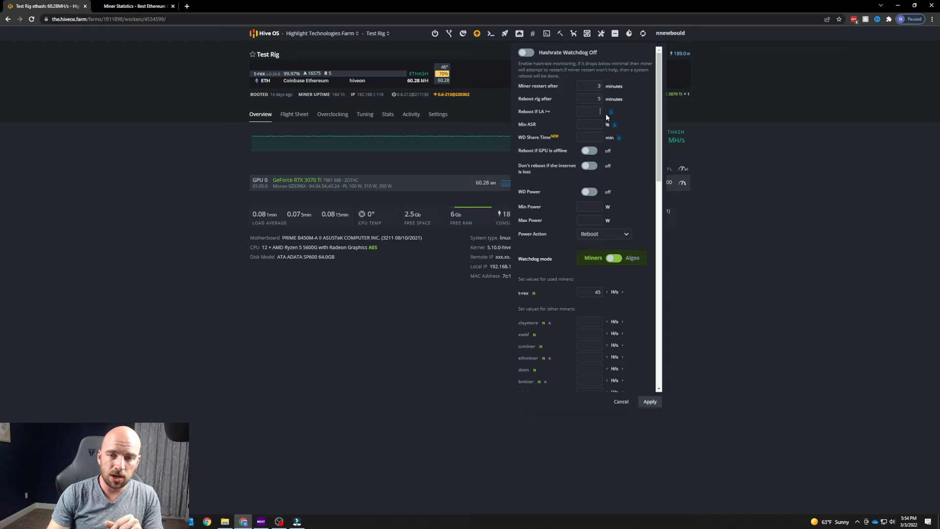
mouse_move(611, 112)
text(5)
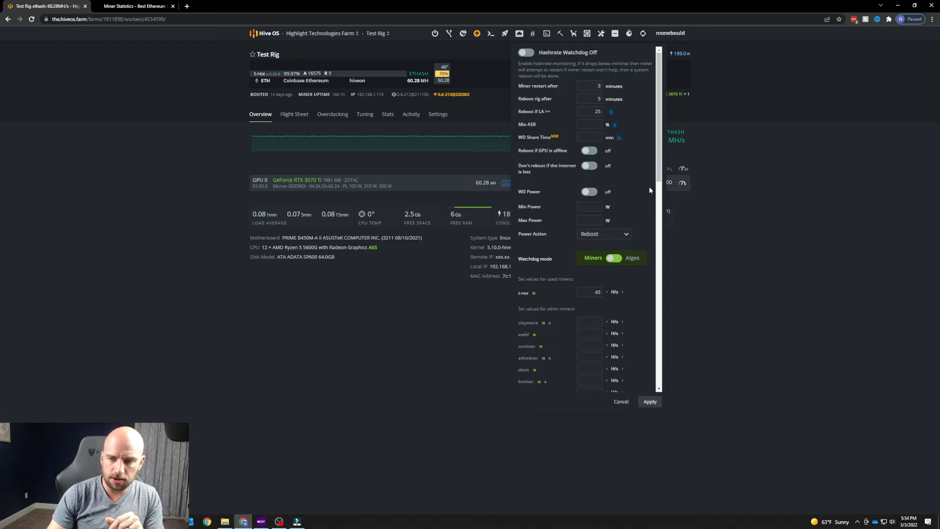
click(649, 400)
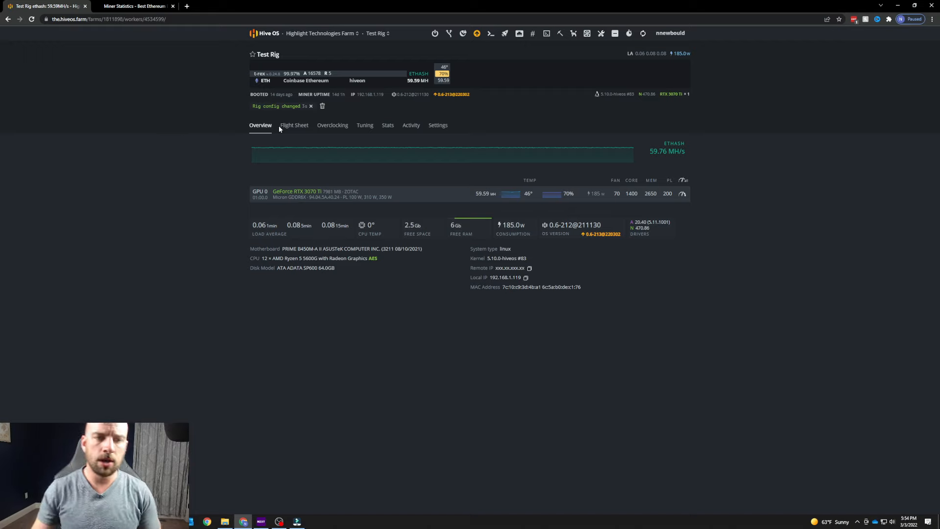
click(323, 106)
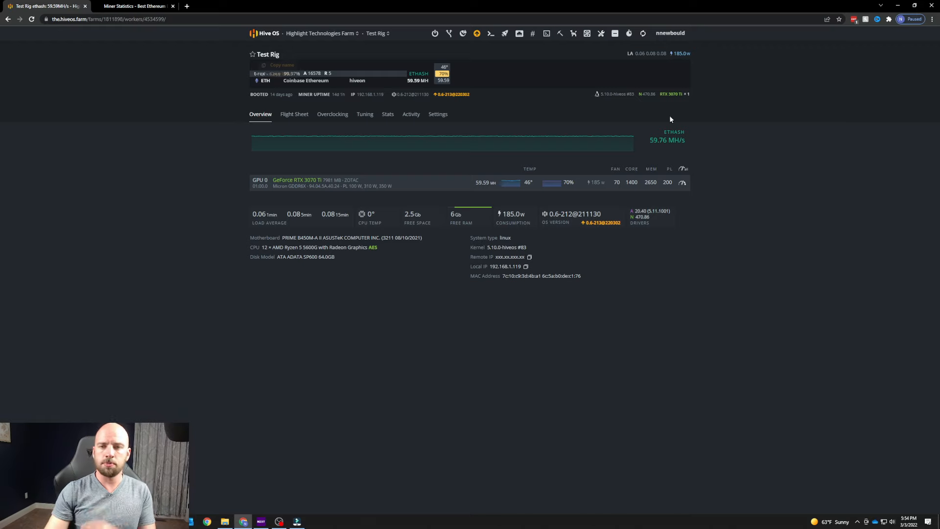
Turn on the Hashrate Watchdog for the Test Rig and apply the change.
click(573, 35)
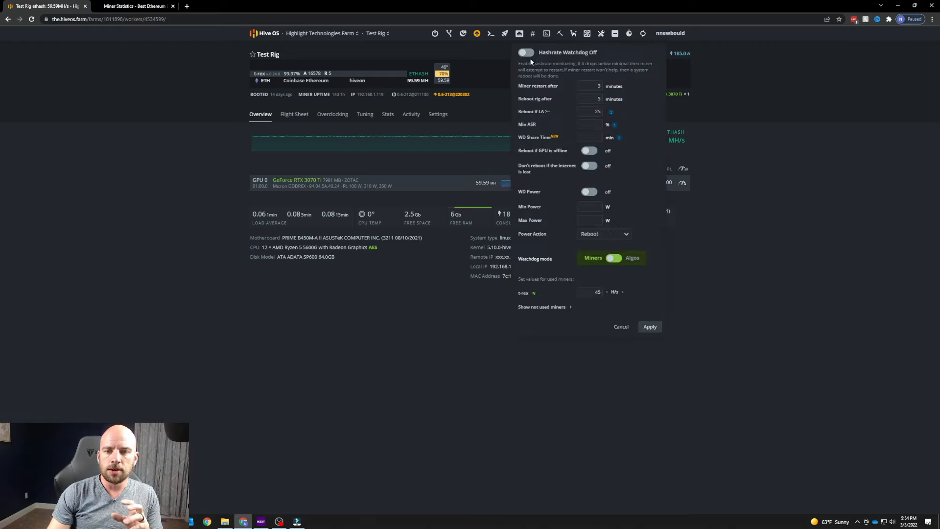
drag(530, 59, 526, 59)
click(649, 327)
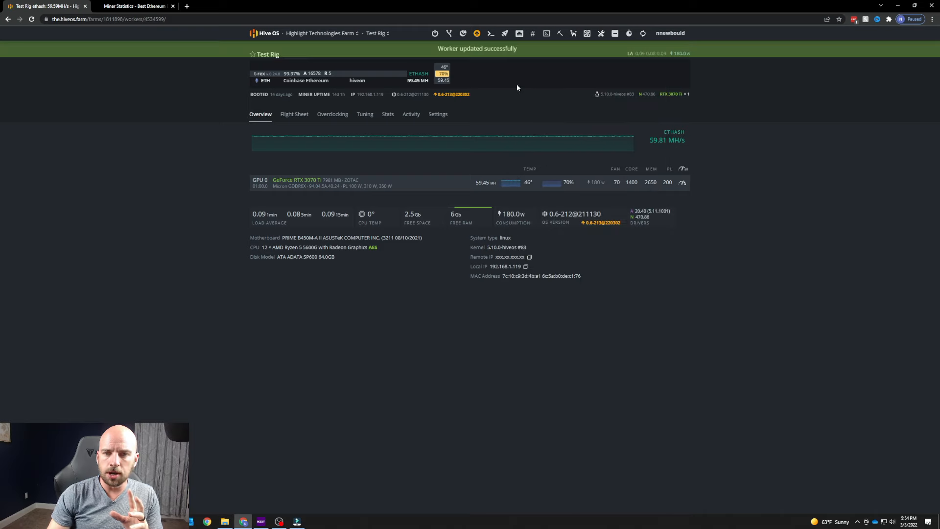
click(574, 34)
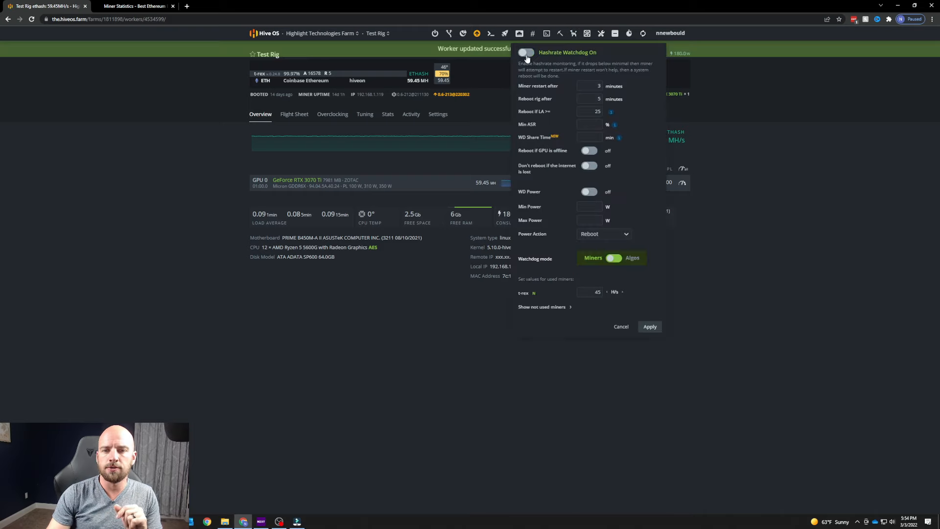
click(649, 326)
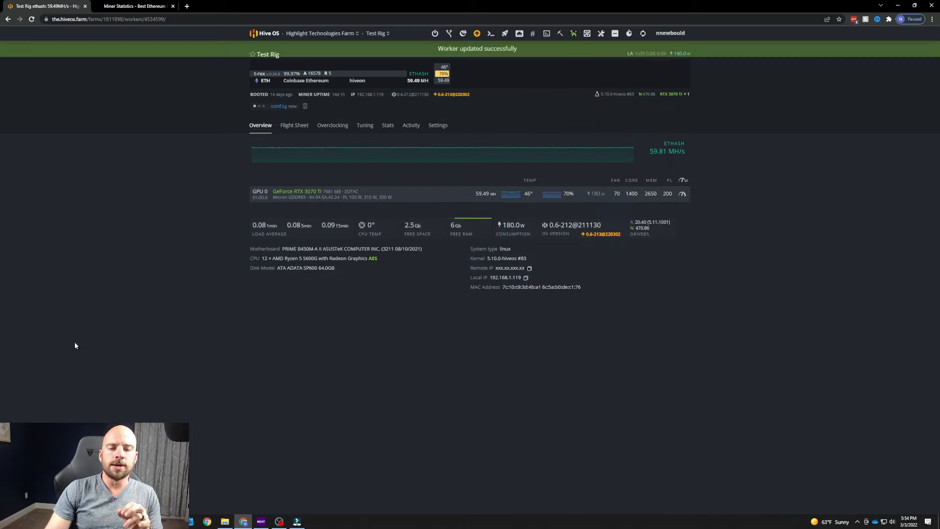